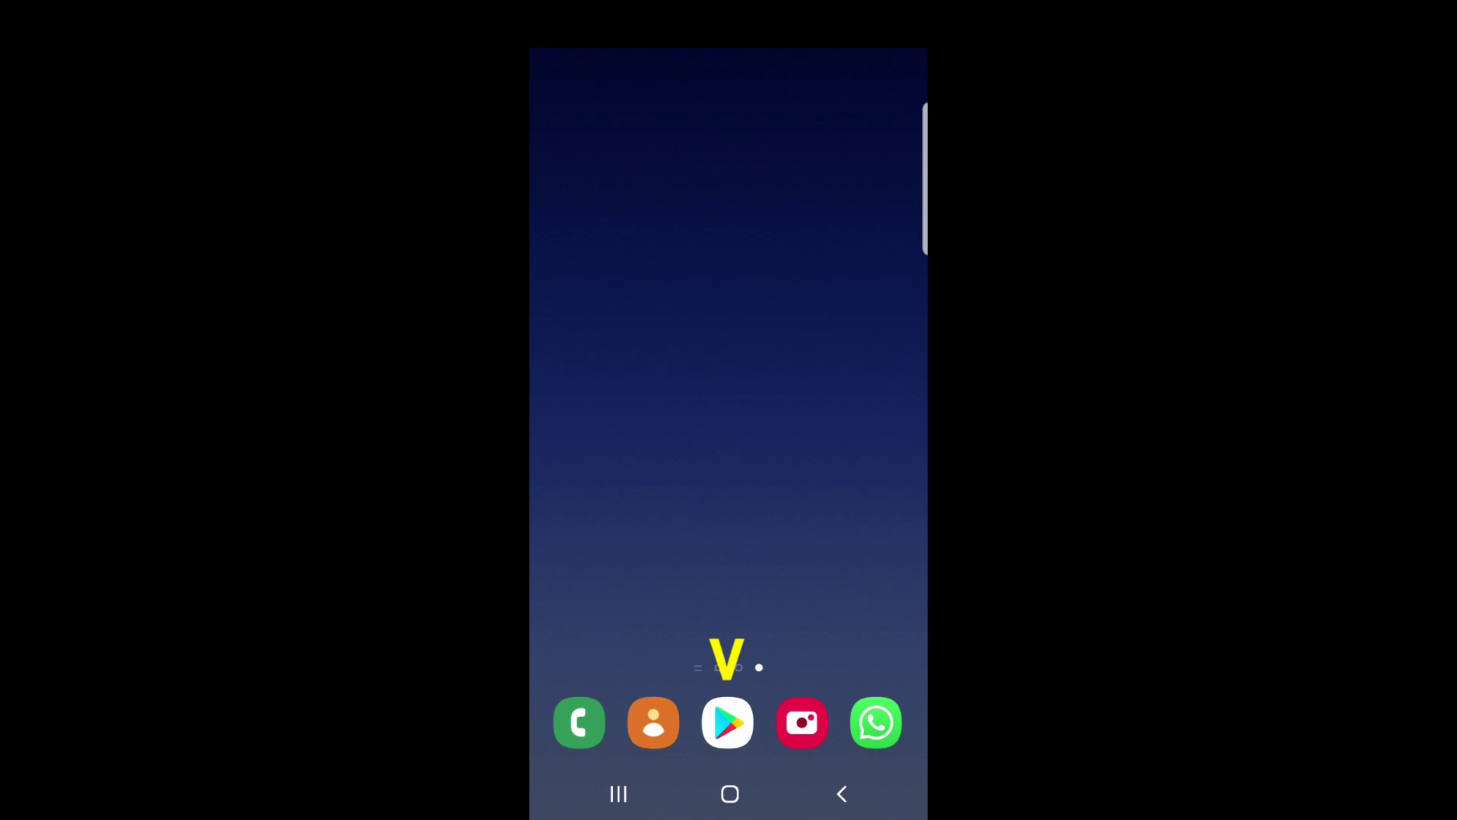
Step: Search Google Play for 'tpmifi' and open the TP-LINK tpMiFi app page
{"action": "left_click", "coordinate": [727, 721]}
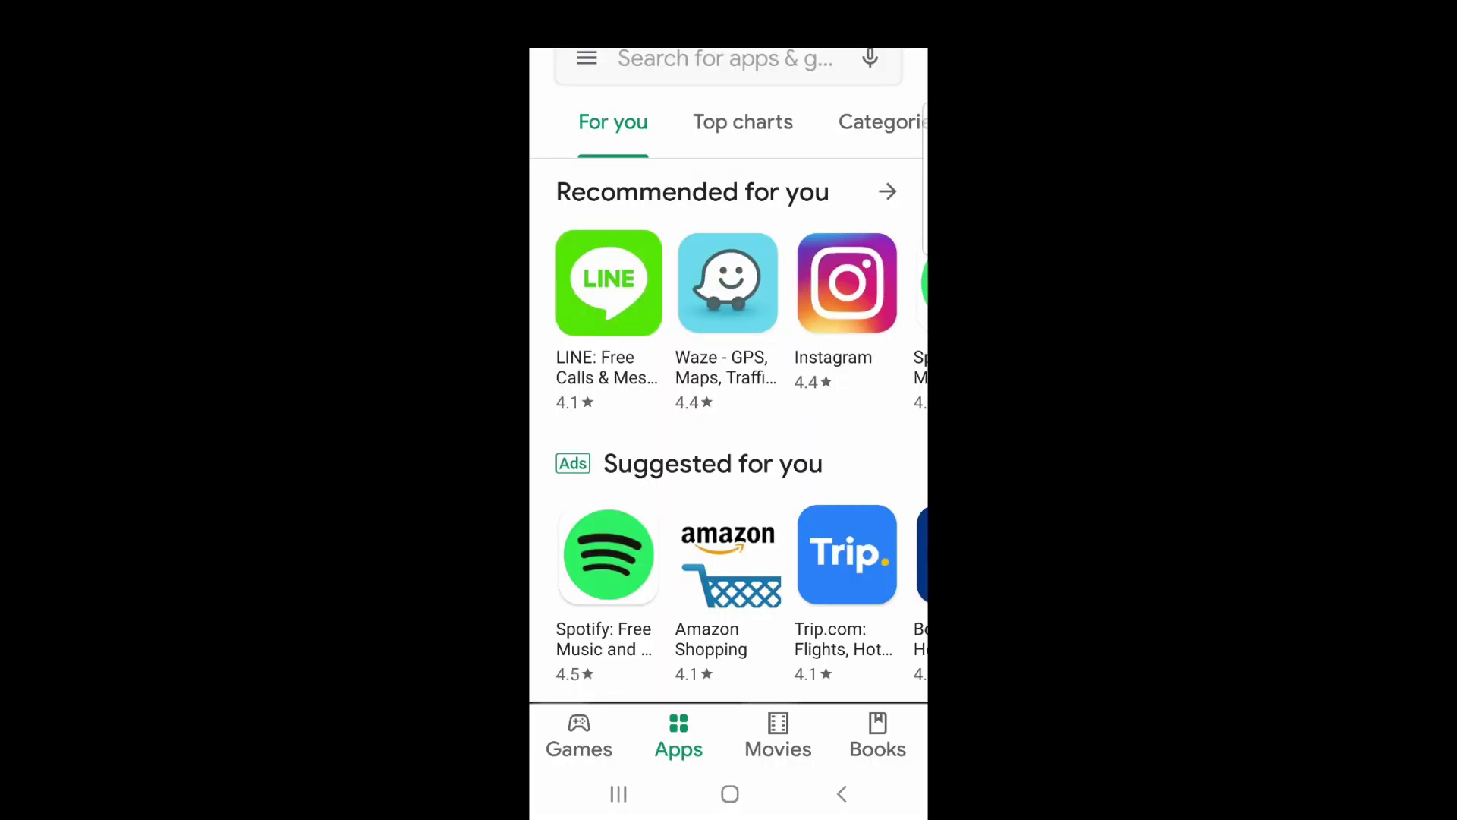
{"action": "left_click", "coordinate": [686, 738]}
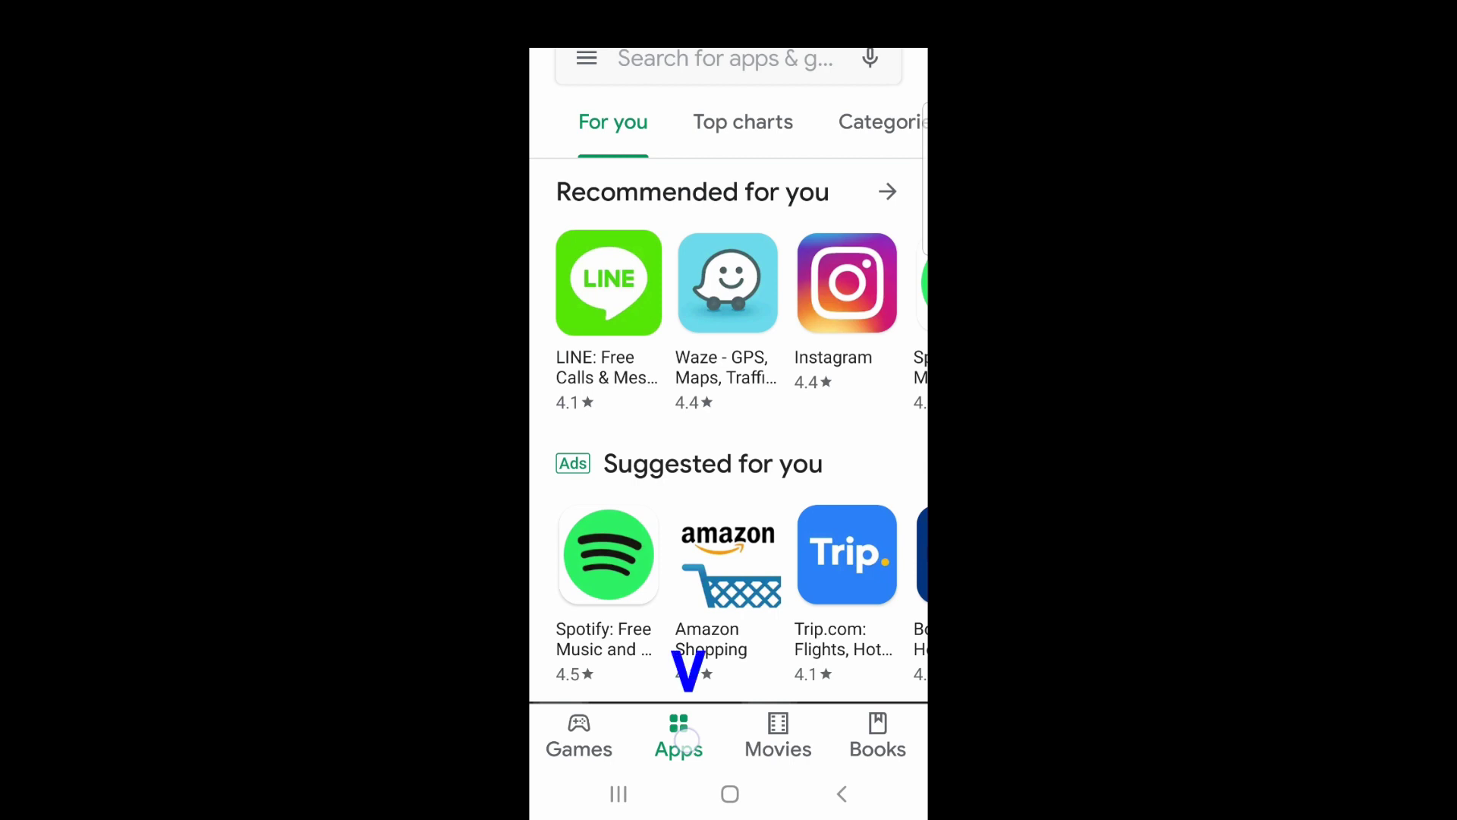
{"action": "left_click", "coordinate": [753, 59]}
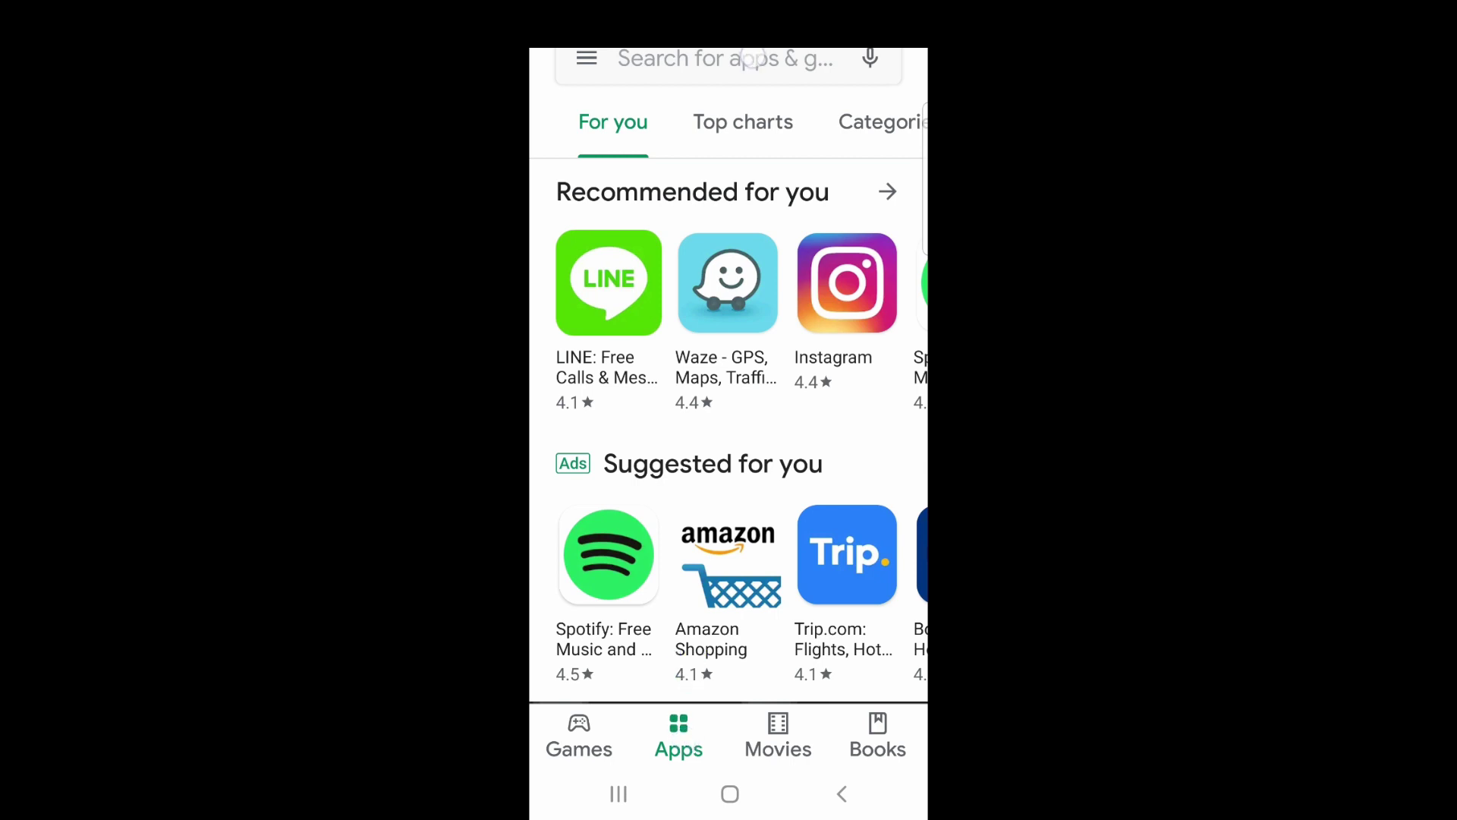
{"action": "left_click", "coordinate": [706, 571]}
{"action": "type", "text": "t"}
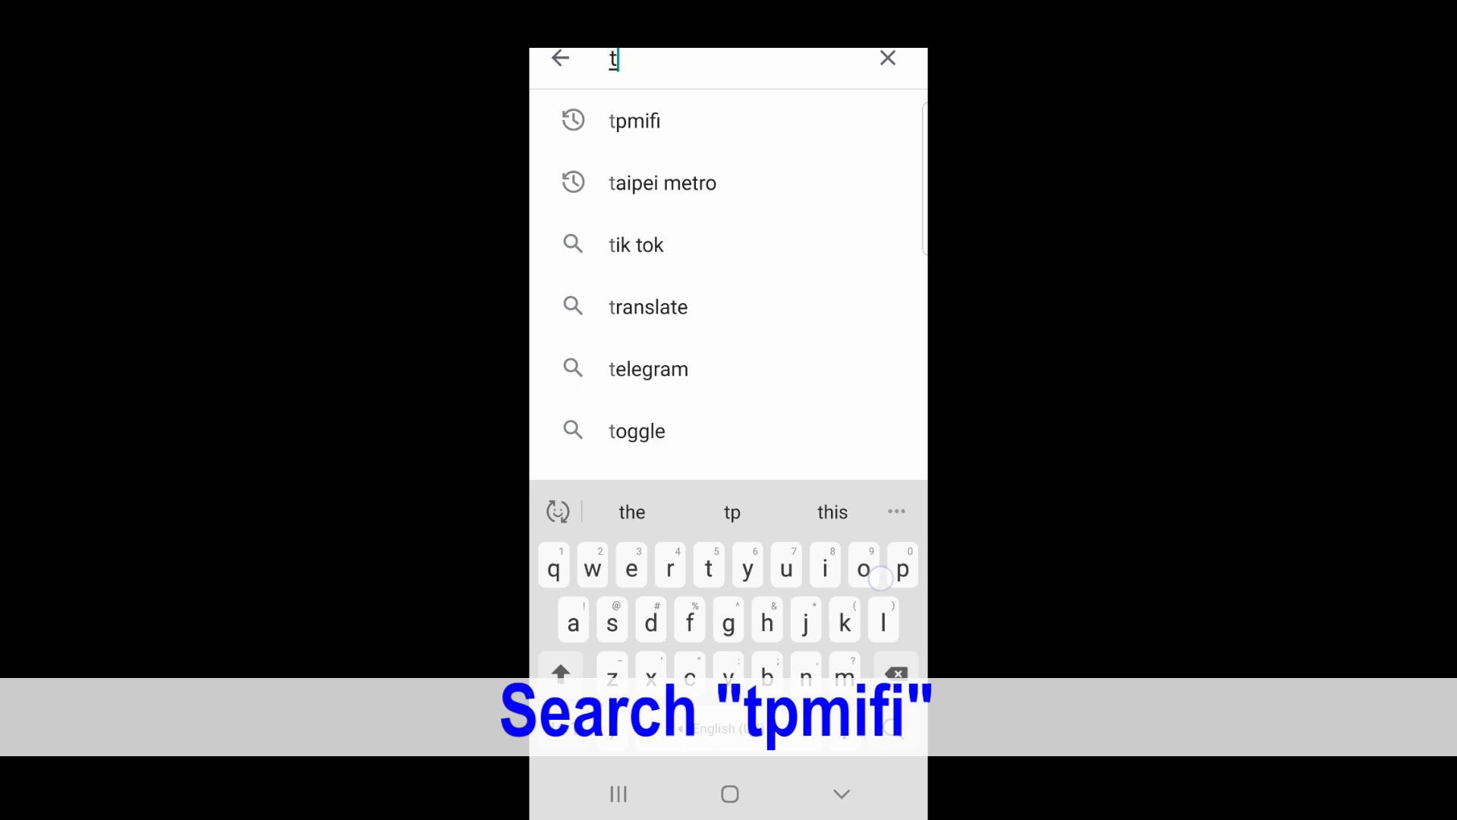
{"action": "type", "text": "pmifi"}
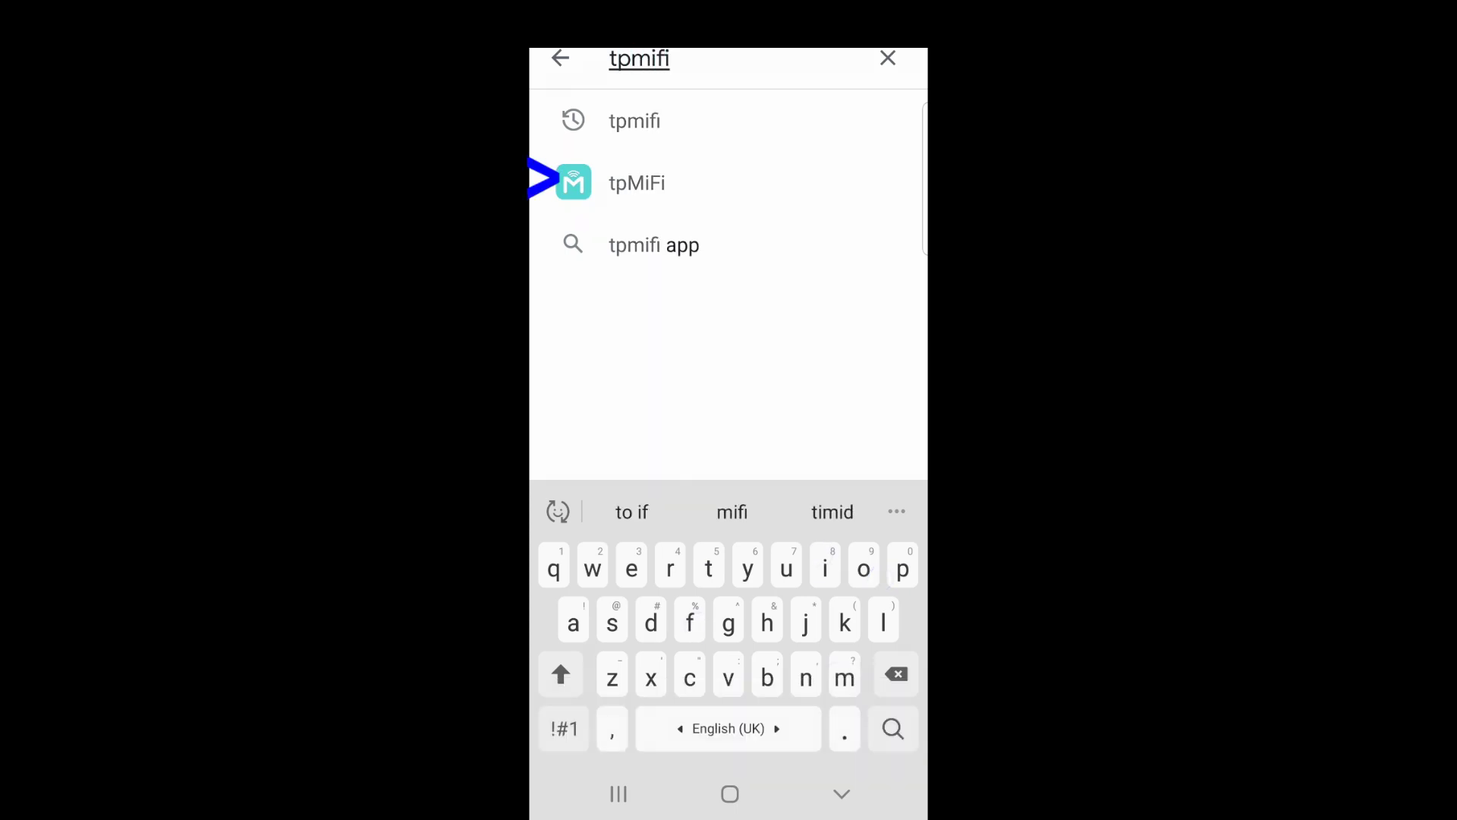
{"action": "left_click", "coordinate": [637, 182]}
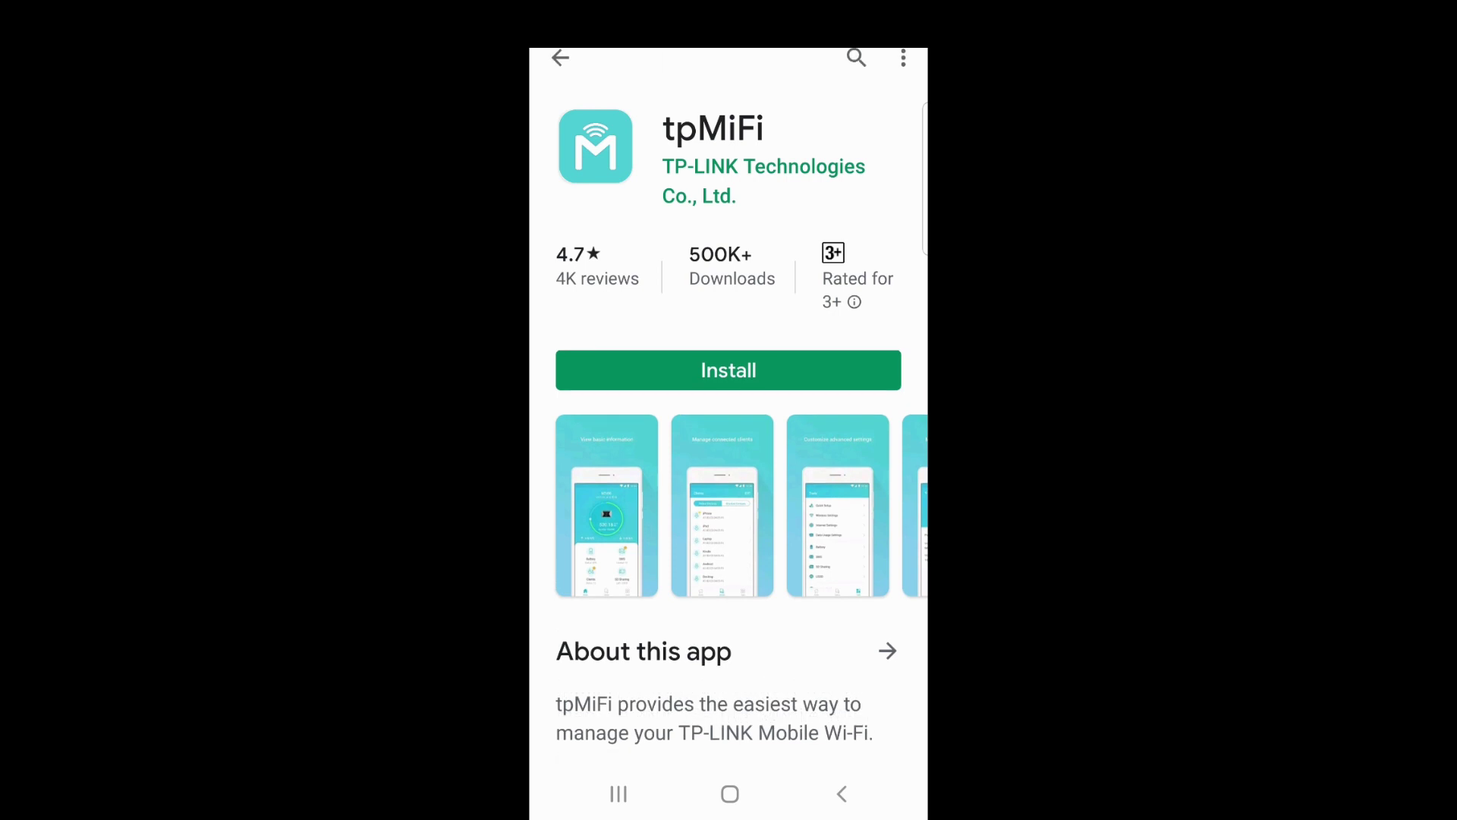
Step: Install tpMiFi from its store page and launch it to the login screen
{"action": "left_click", "coordinate": [795, 376]}
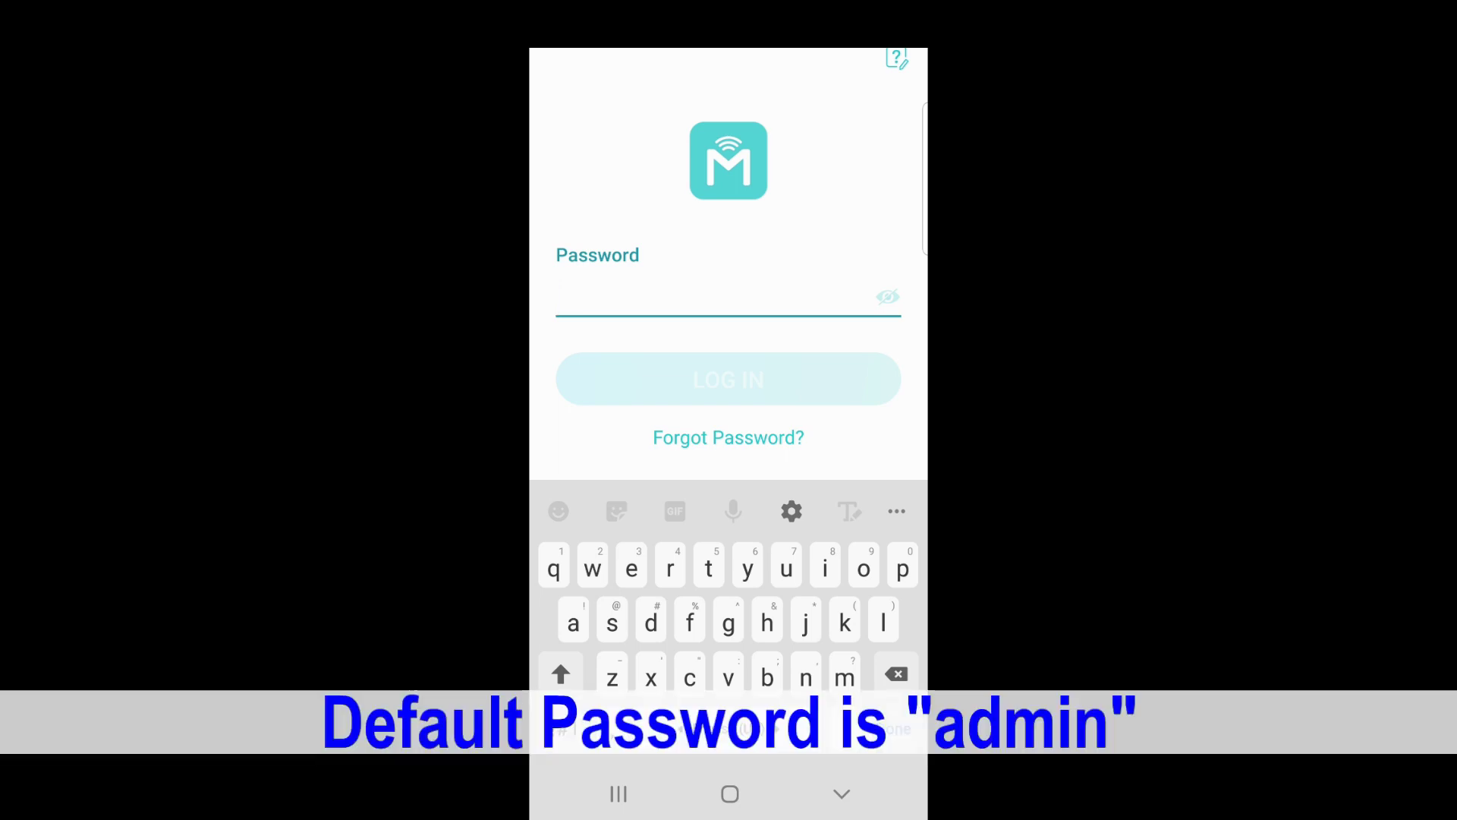
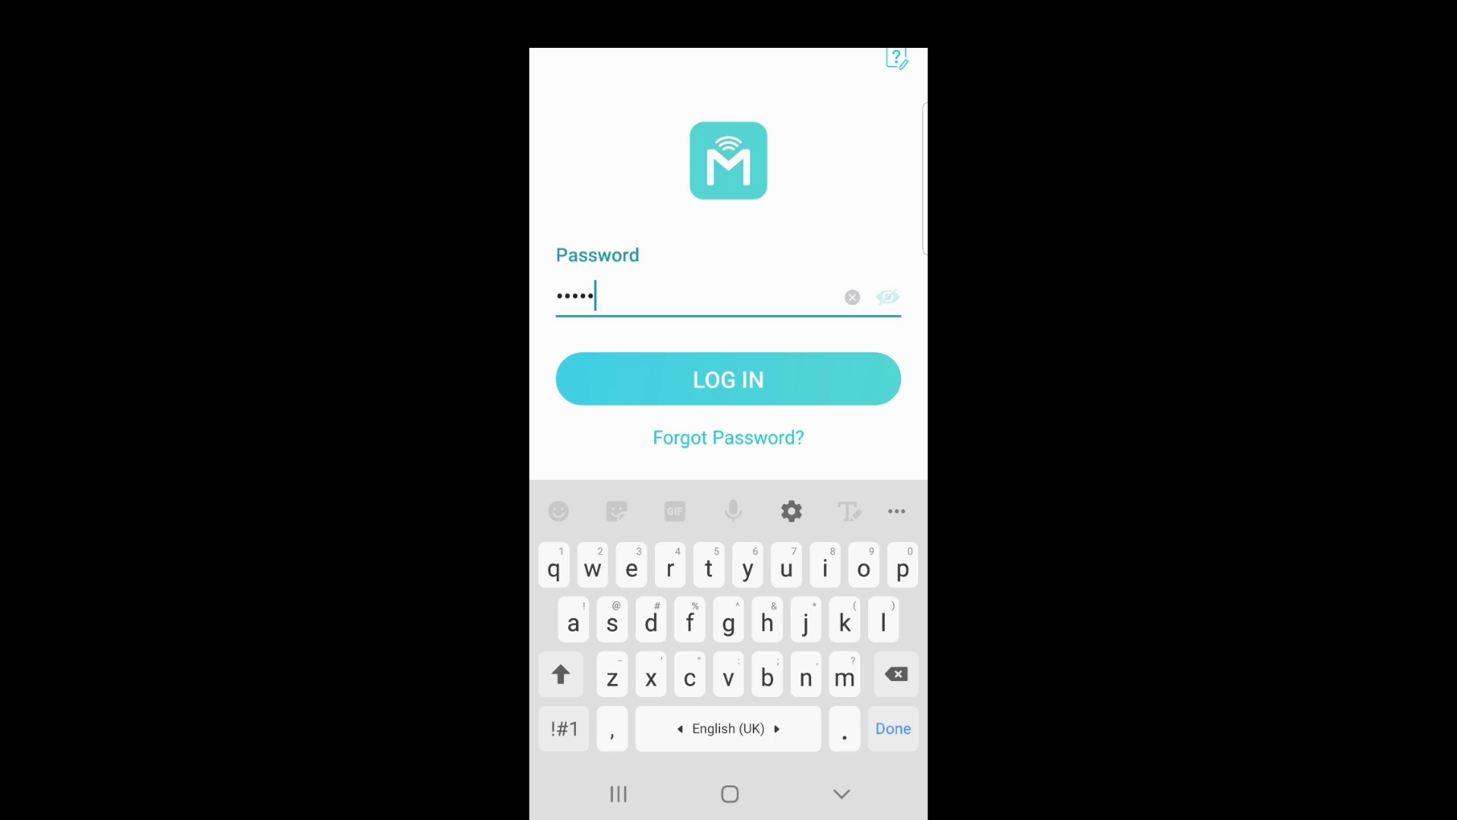
{"action": "left_click", "coordinate": [843, 372]}
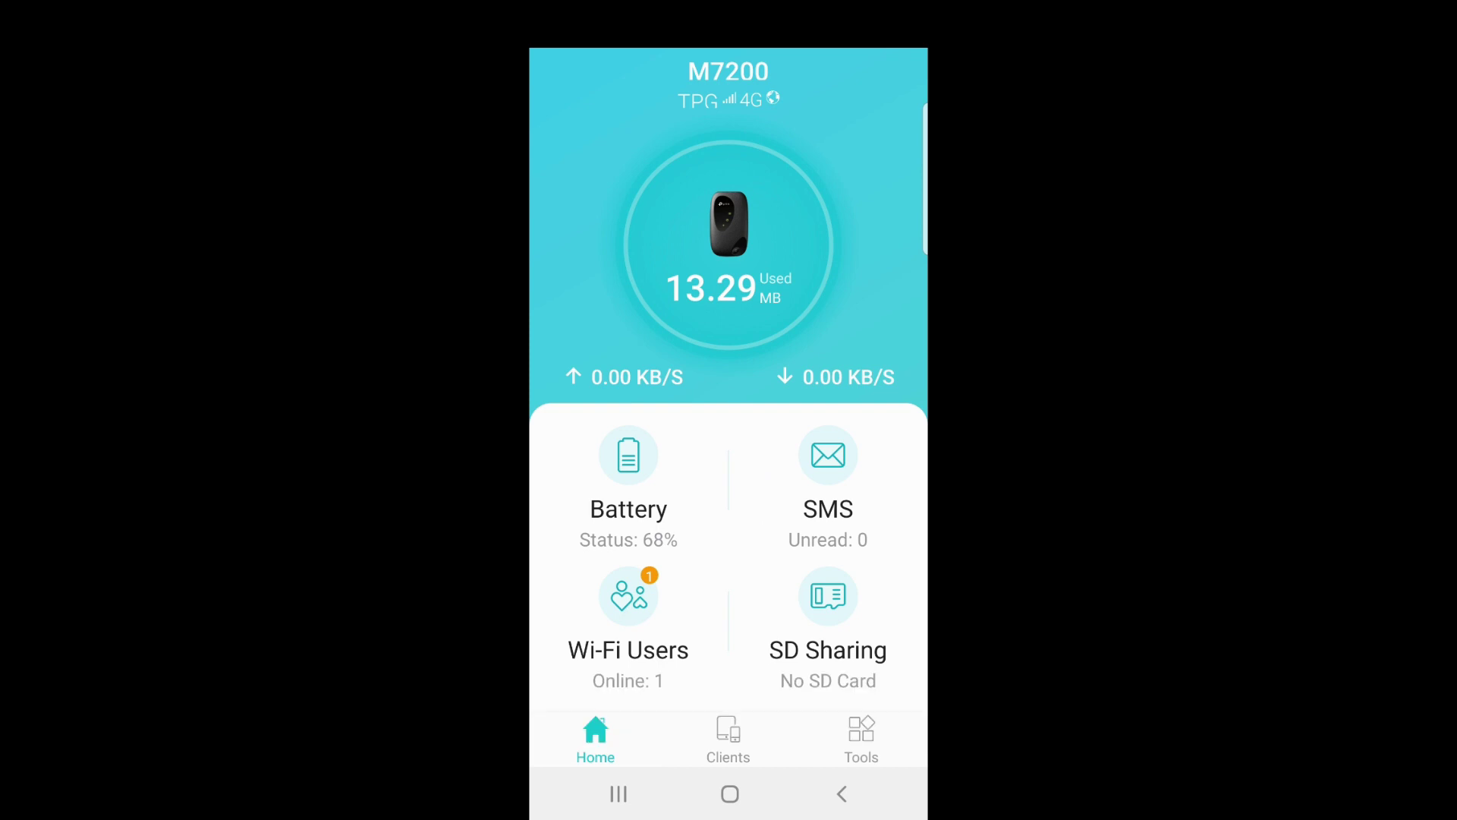
Step: Review the System Tools password and firmware options under Tools, then return to the Tools list
{"action": "left_click", "coordinate": [861, 736]}
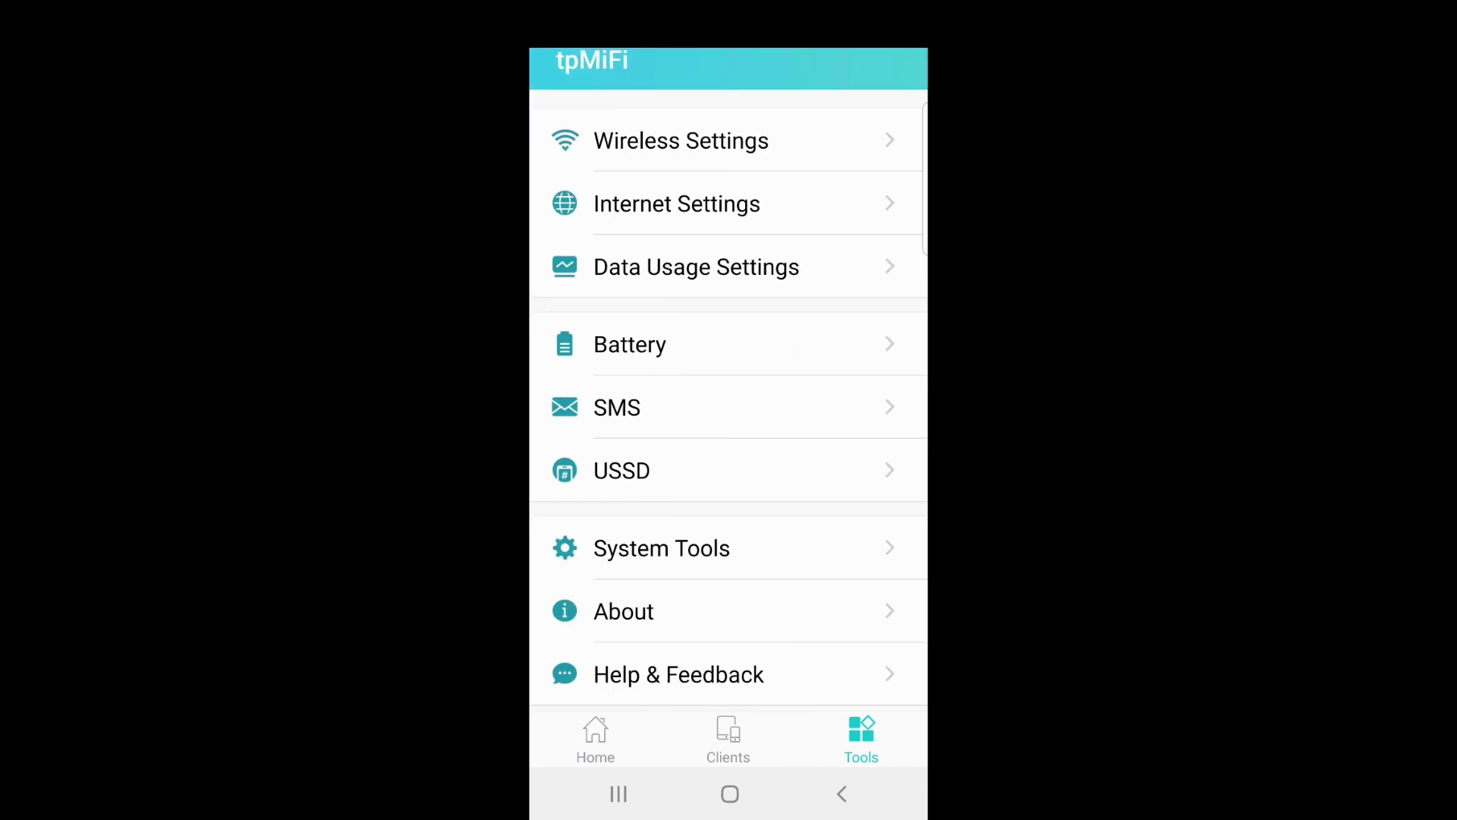
{"action": "left_click", "coordinate": [826, 554]}
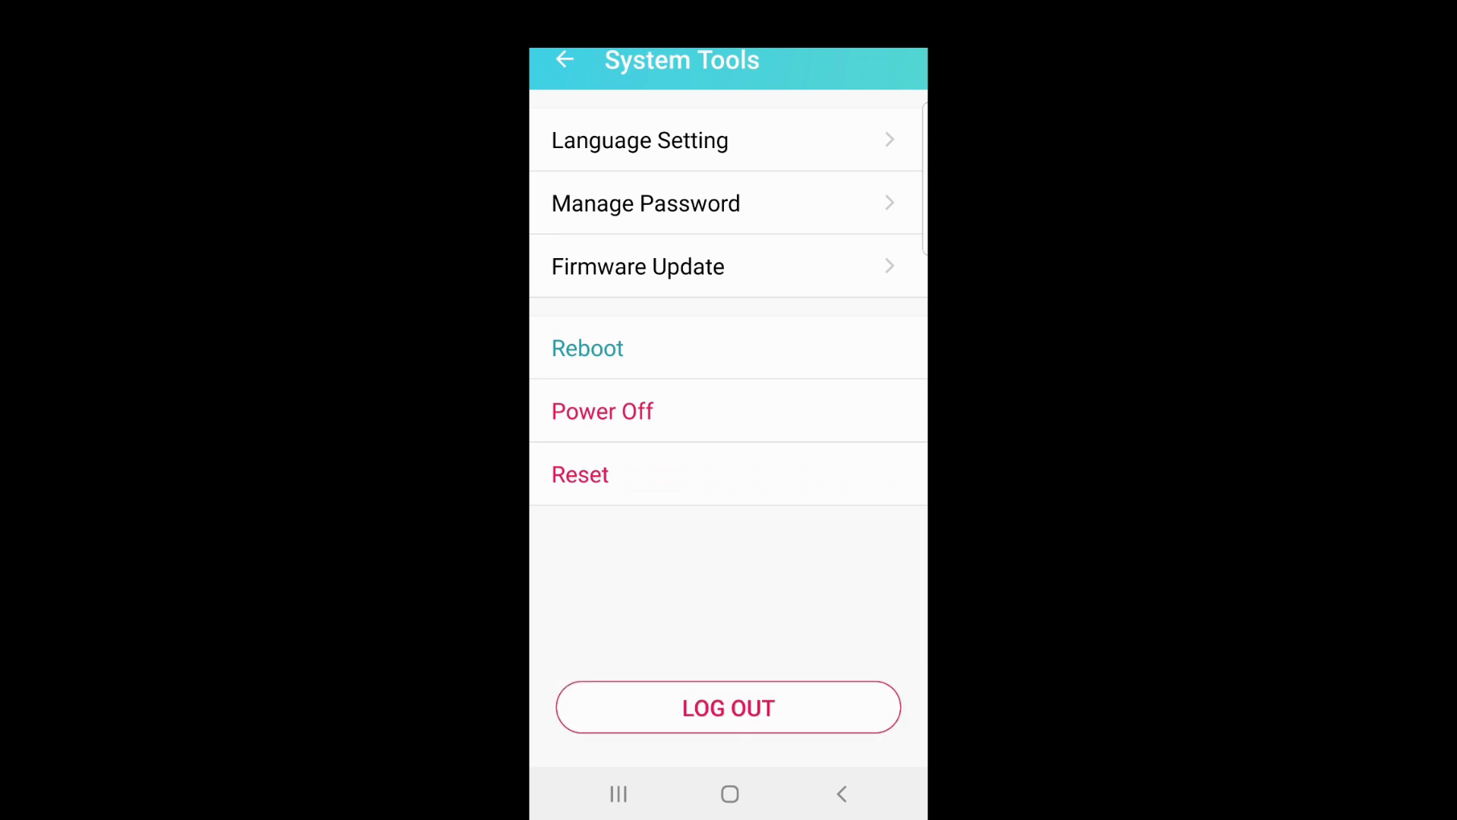
{"action": "left_click", "coordinate": [575, 66]}
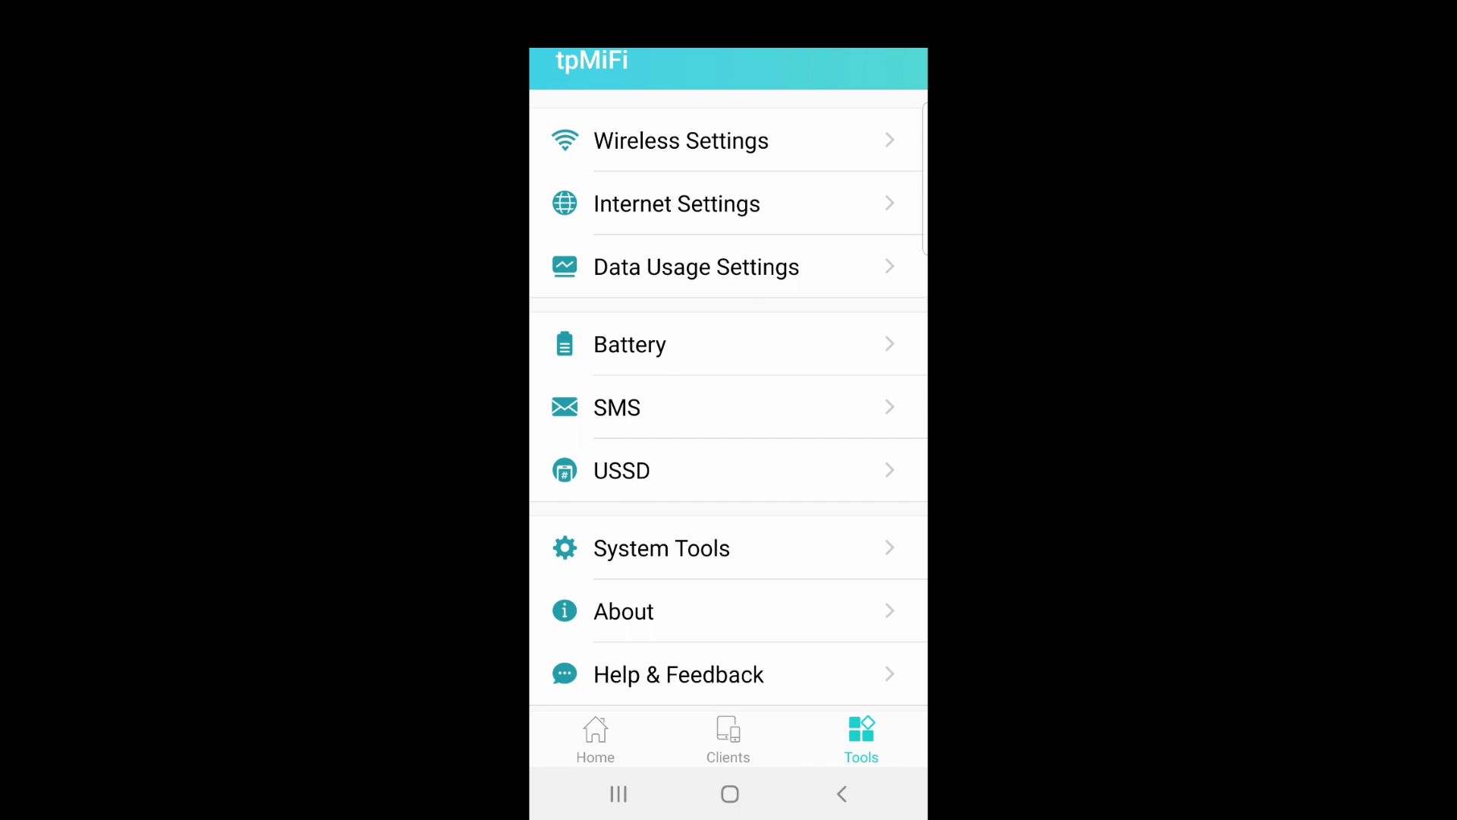
Step: Verify mobile data and roaming are on, then view APN Management showing default APN NONE
{"action": "left_click", "coordinate": [845, 216]}
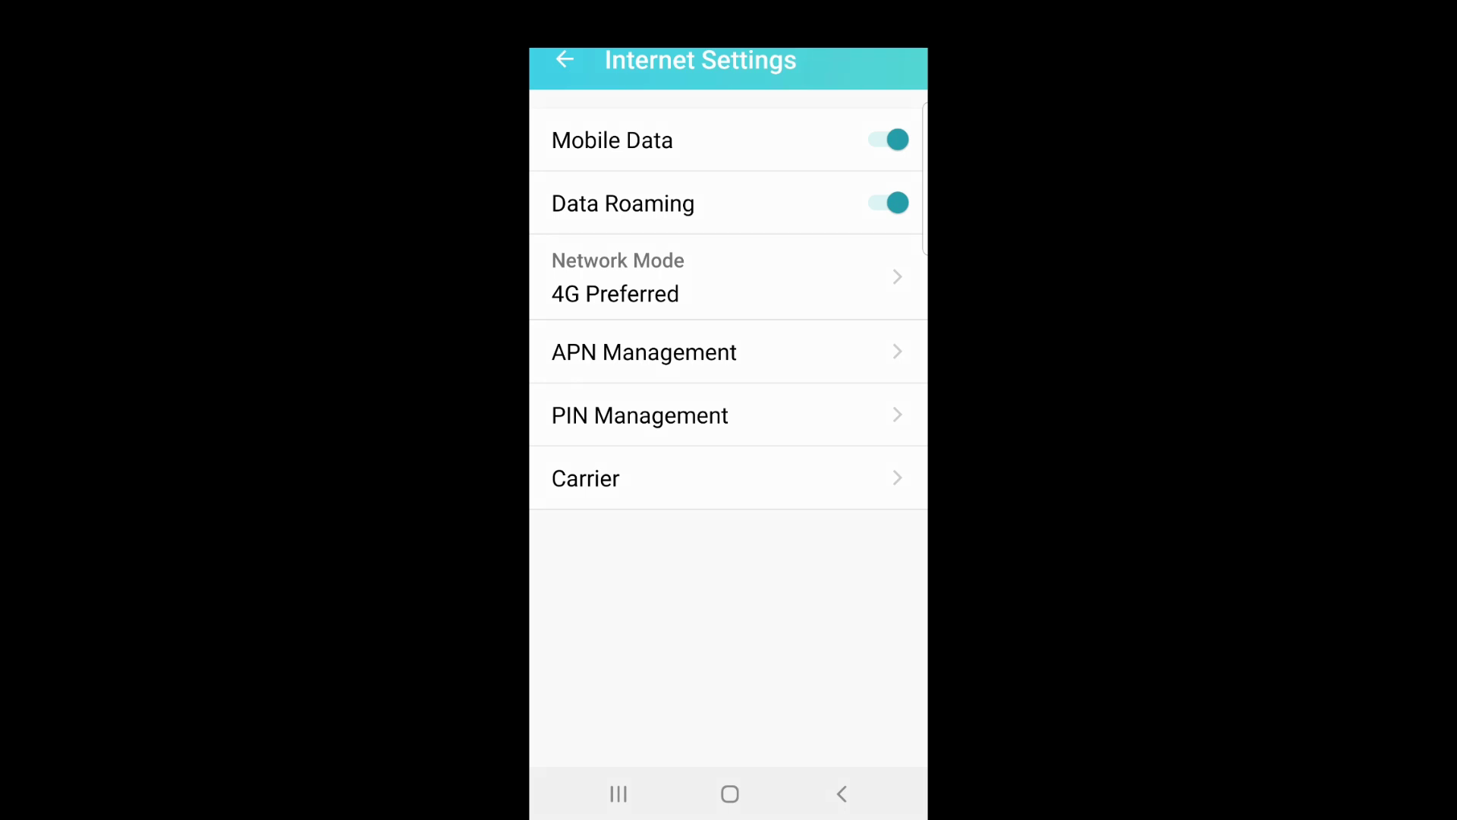
{"action": "left_click", "coordinate": [818, 354]}
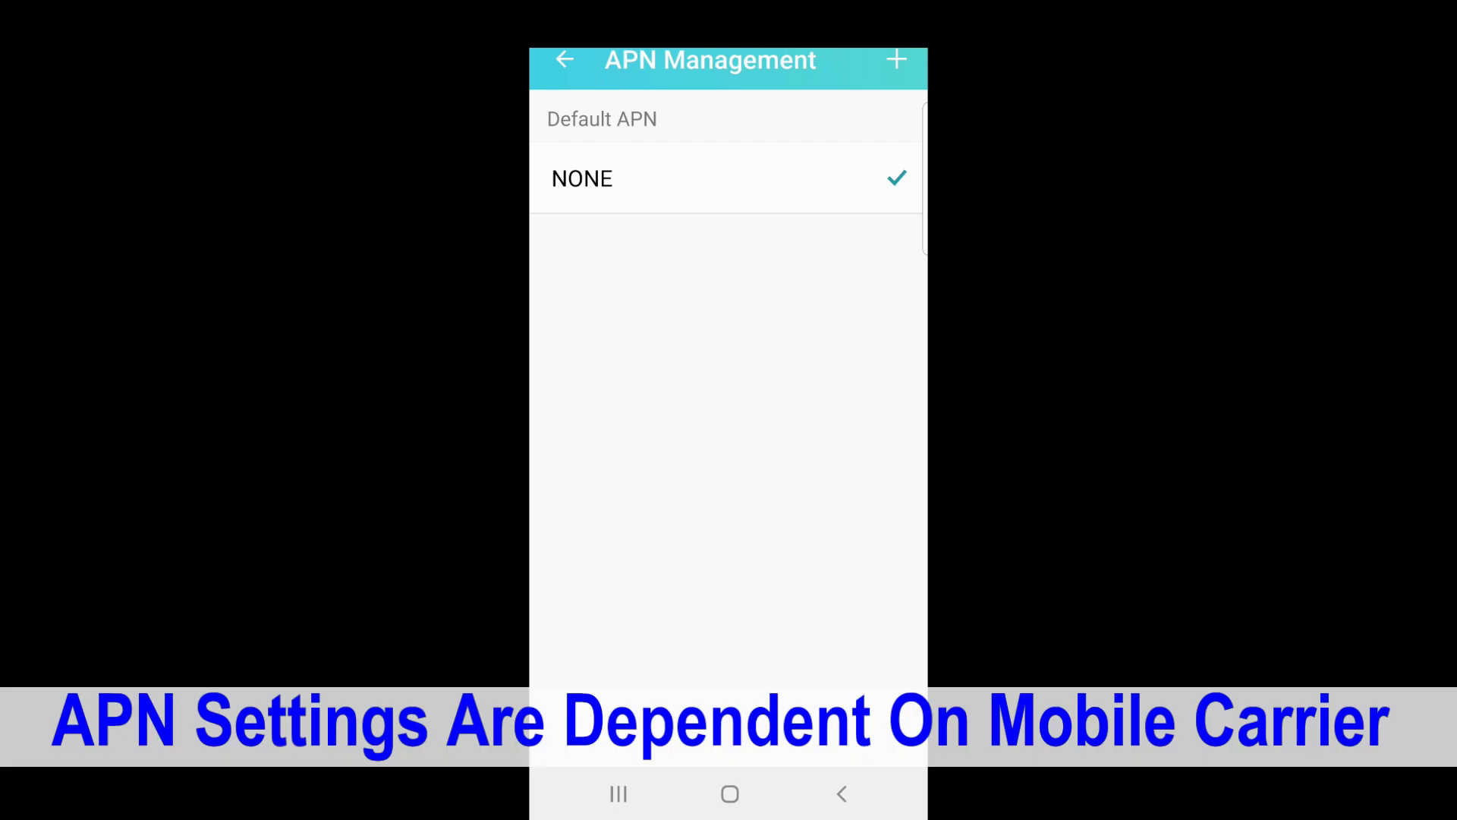
Step: Abandon the empty Add APN form and back out to the home dashboard
{"action": "left_click", "coordinate": [897, 59]}
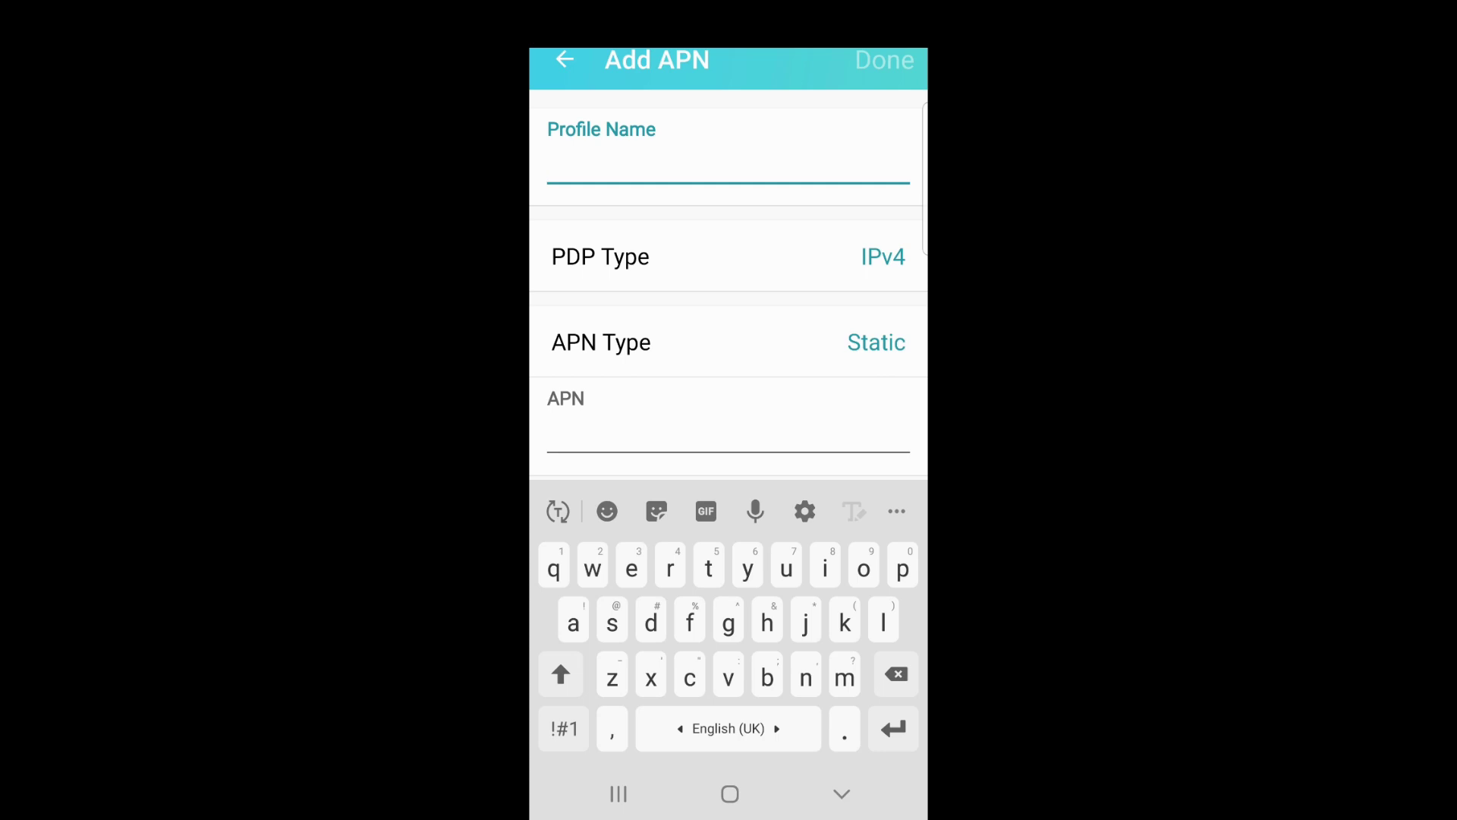
{"action": "left_click", "coordinate": [565, 59]}
{"action": "left_click", "coordinate": [578, 62]}
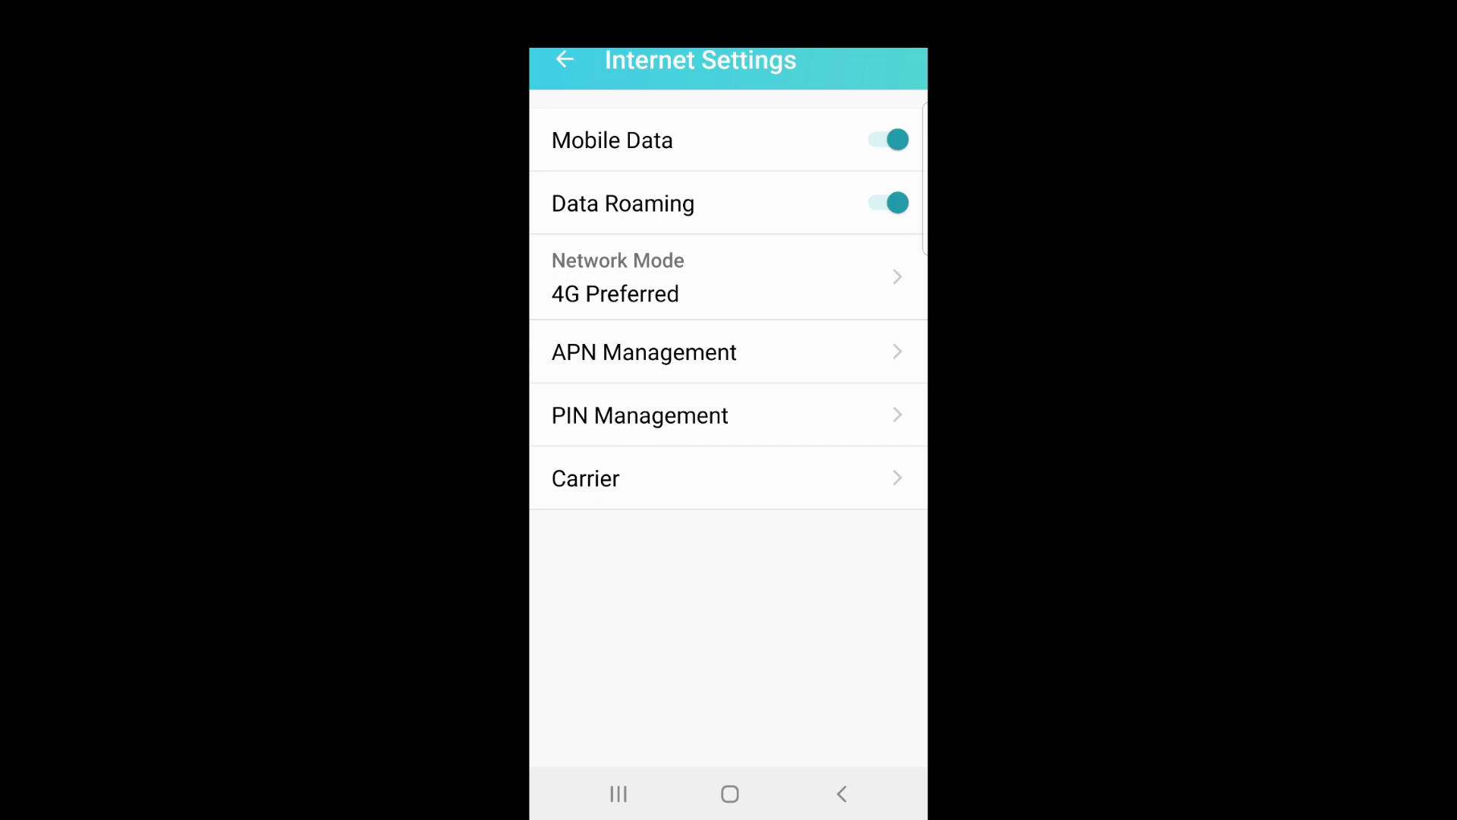
{"action": "left_click", "coordinate": [564, 59]}
{"action": "left_click", "coordinate": [595, 736]}
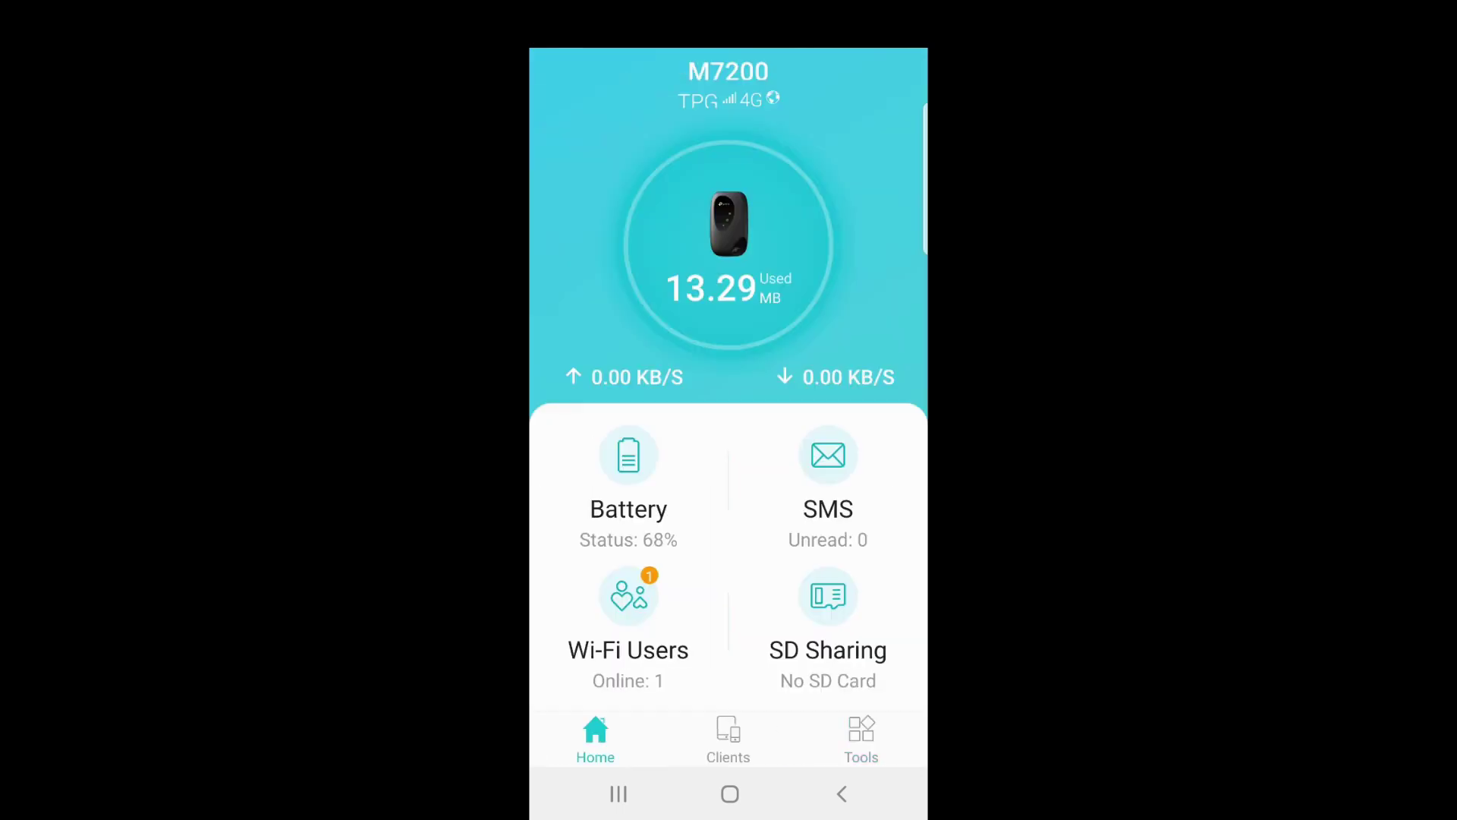